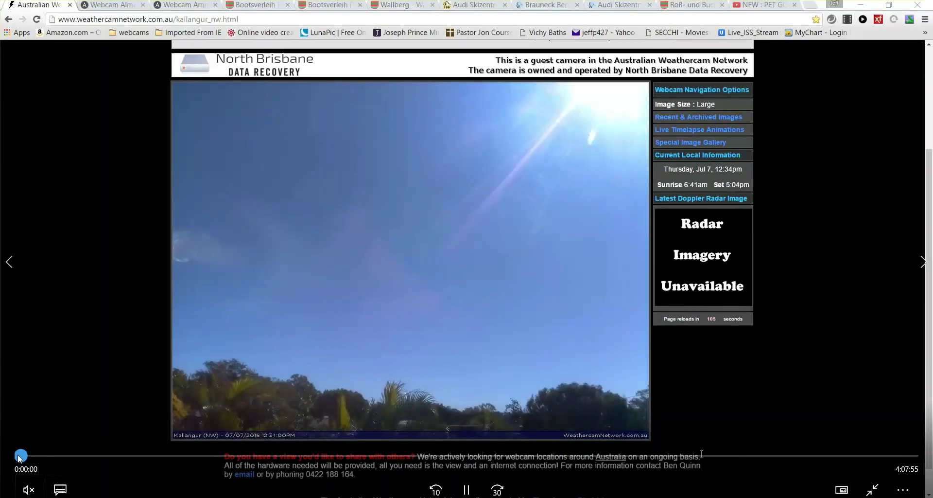
# Skip the sky webcam footage about 24 seconds in, to 0:00:24
pyautogui.moveTo(18, 458); pyautogui.dragTo(51, 456)
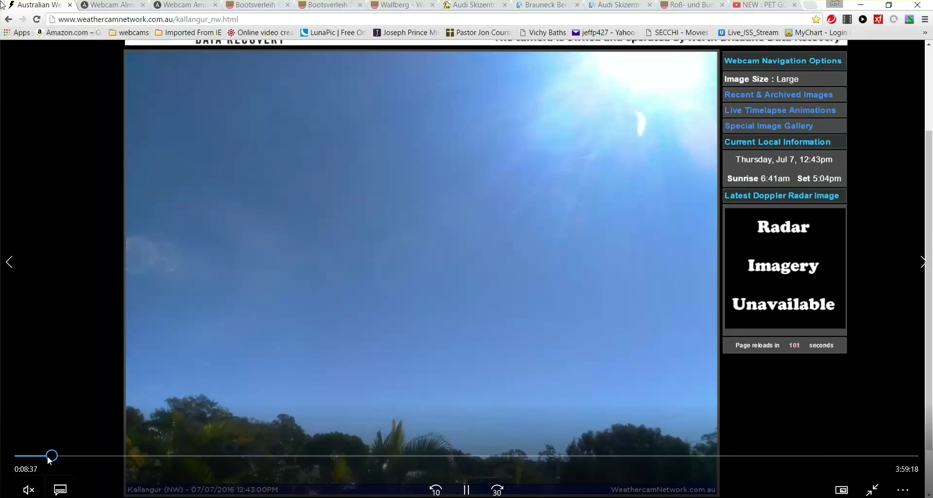
# Jump the footage ahead to the bright light at about 3:32 and leave full-screen playback
pyautogui.moveTo(50, 456); pyautogui.dragTo(188, 475)
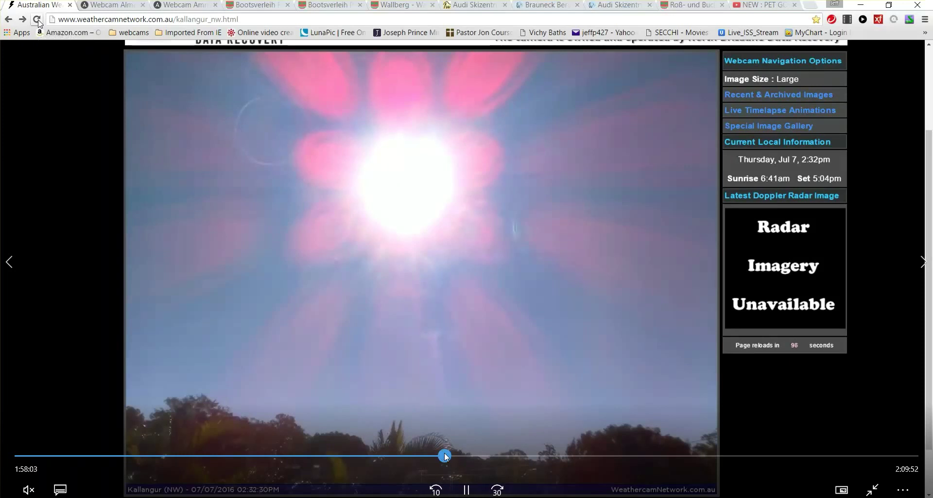
pyautogui.click(451, 455)
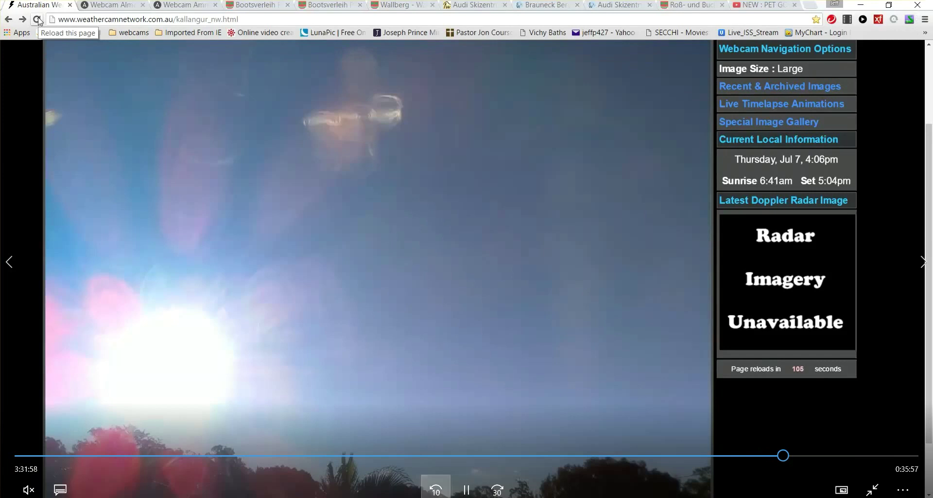
pyautogui.click(872, 487)
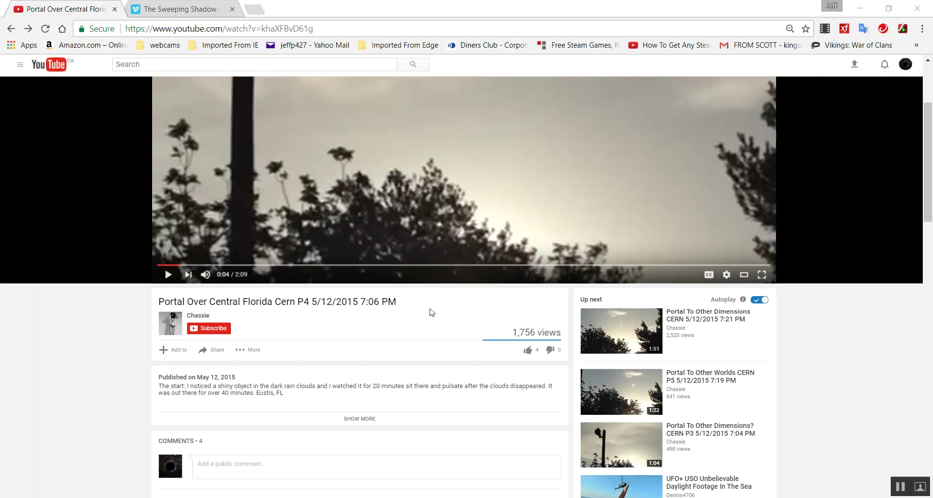
pyautogui.scroll(-1, 868, 390)
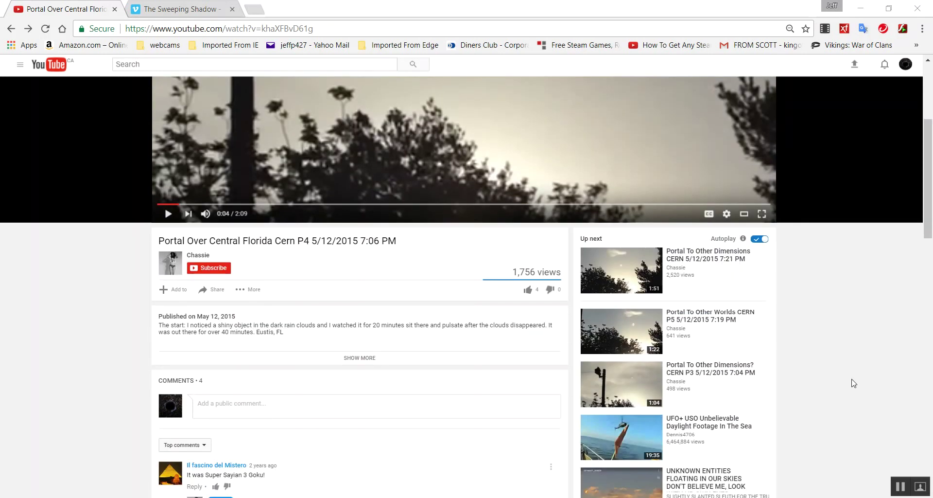
pyautogui.moveTo(679, 385)
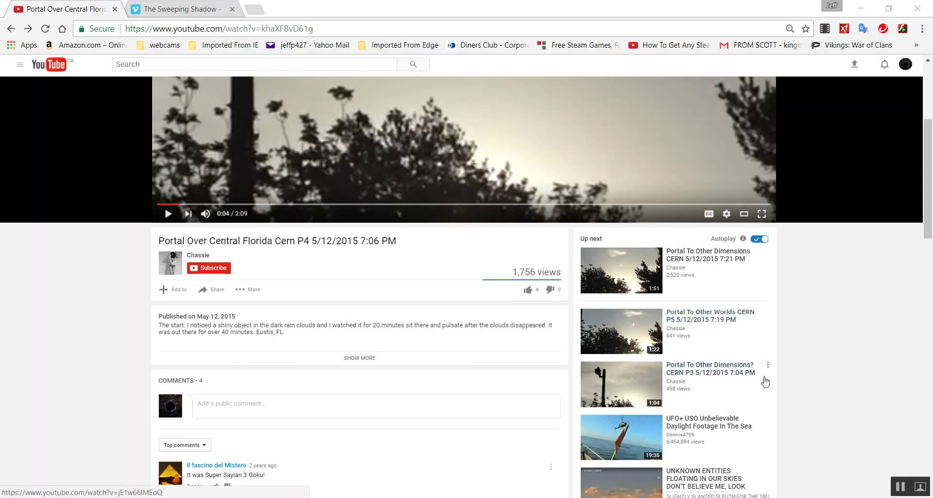
pyautogui.scroll(4, 844, 348)
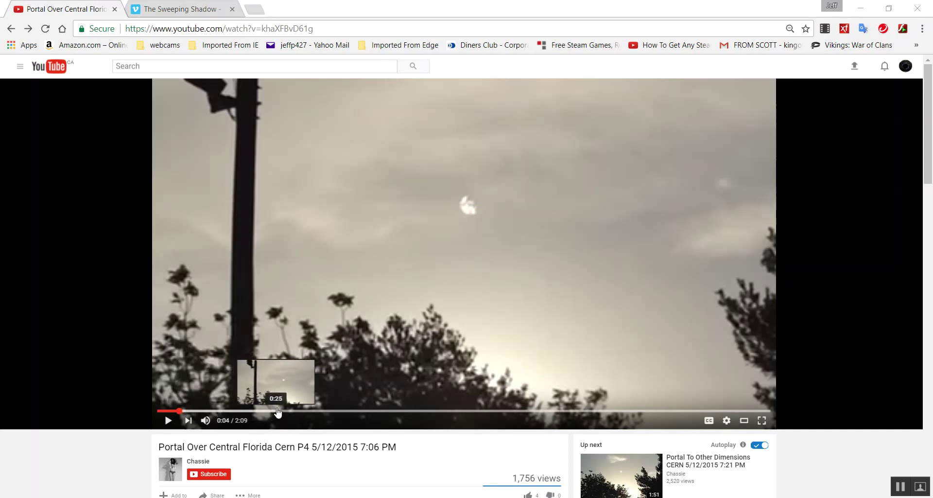
# Step the Florida sky YouTube video ahead from 0:26 through 0:51 to 1:04
pyautogui.click(286, 412)
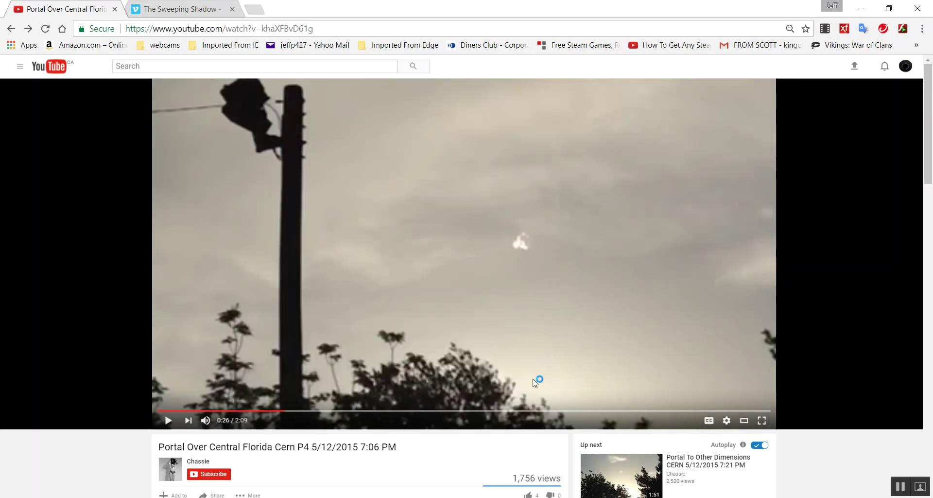
pyautogui.scroll(-2, 532, 383)
pyautogui.click(314, 290)
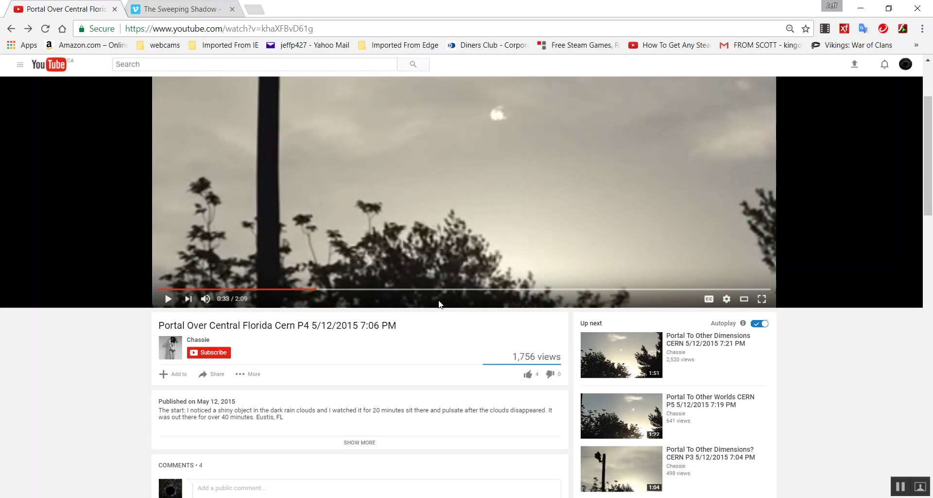
pyautogui.click(401, 290)
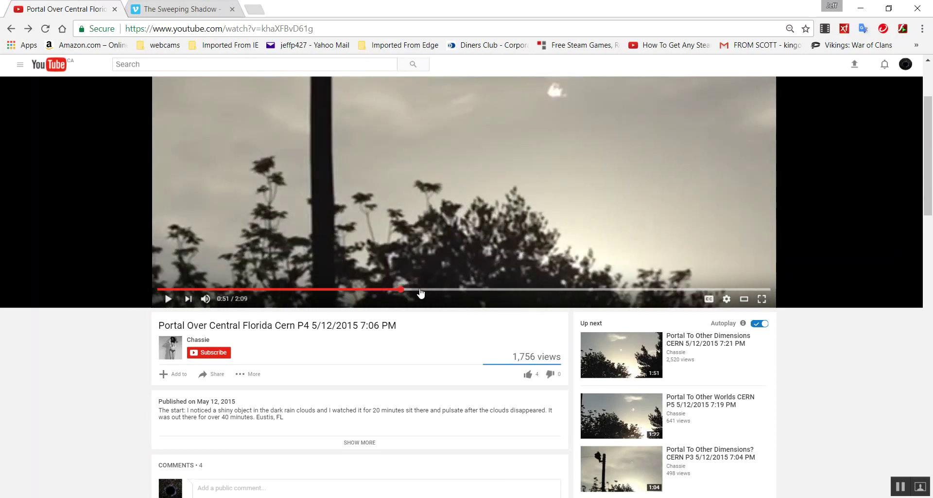
pyautogui.click(420, 290)
pyautogui.click(461, 289)
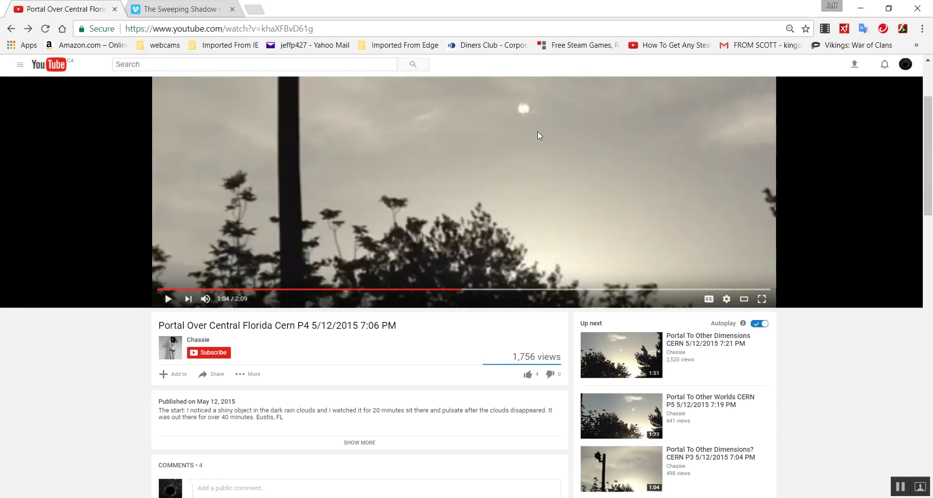
# Advance the paused video through 1:16 and 1:30 to 1:48, then open the saved webcam clip
pyautogui.click(480, 290)
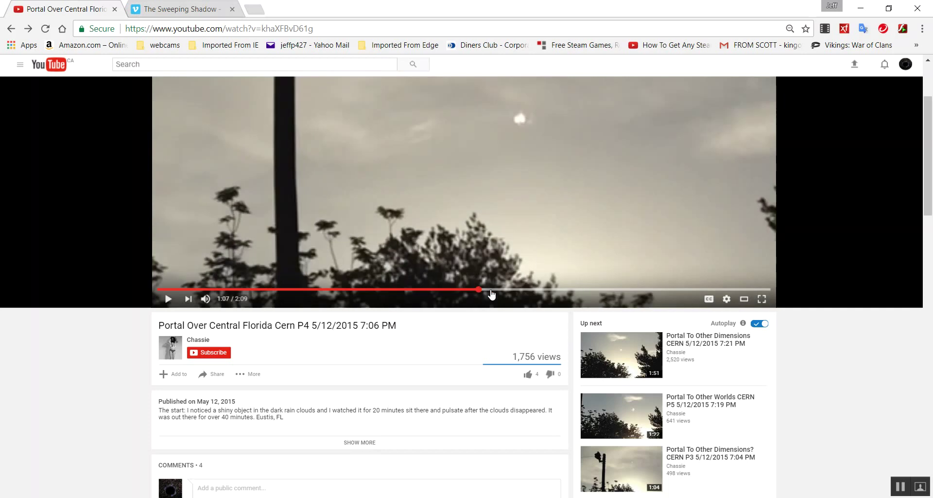
pyautogui.click(514, 290)
pyautogui.click(529, 290)
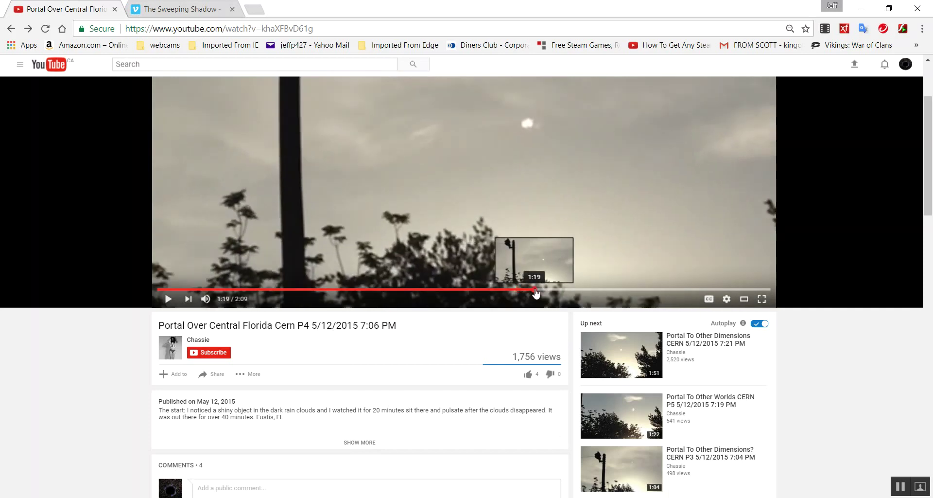
pyautogui.click(568, 290)
pyautogui.click(612, 289)
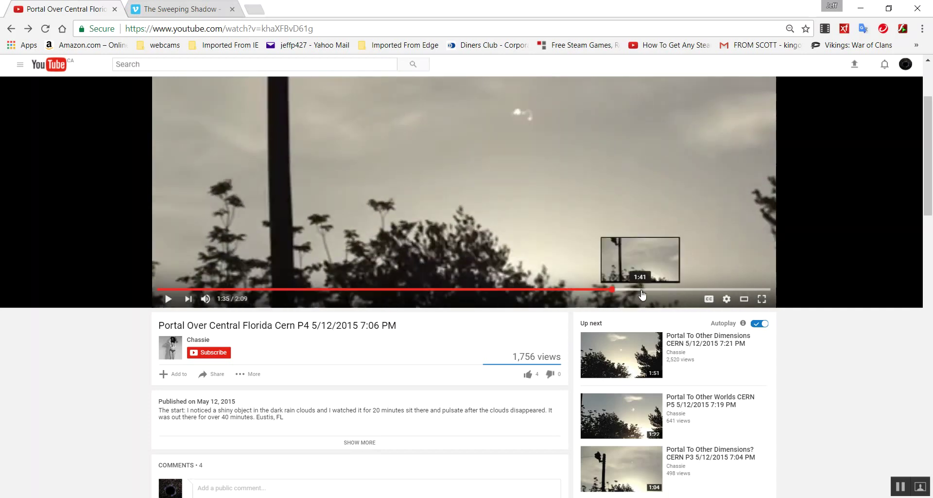
pyautogui.click(664, 290)
pyautogui.click(672, 291)
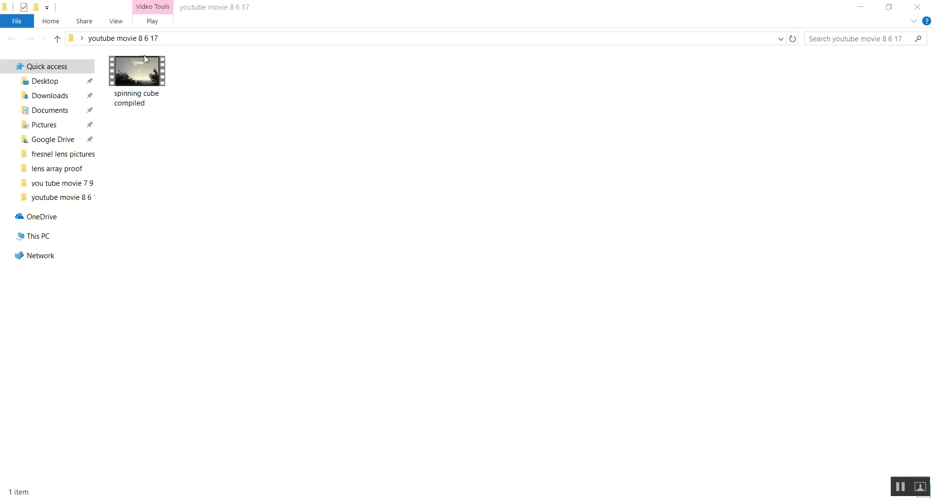
pyautogui.doubleClick(144, 75)
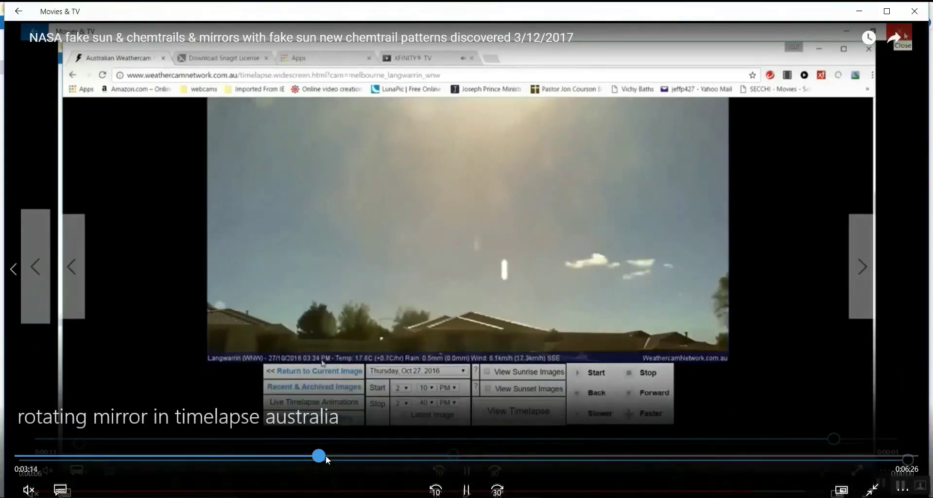
# Skip the clip ahead from 3:12 to 3:20 and let it play toward 3:40
pyautogui.moveTo(321, 456); pyautogui.dragTo(333, 455)
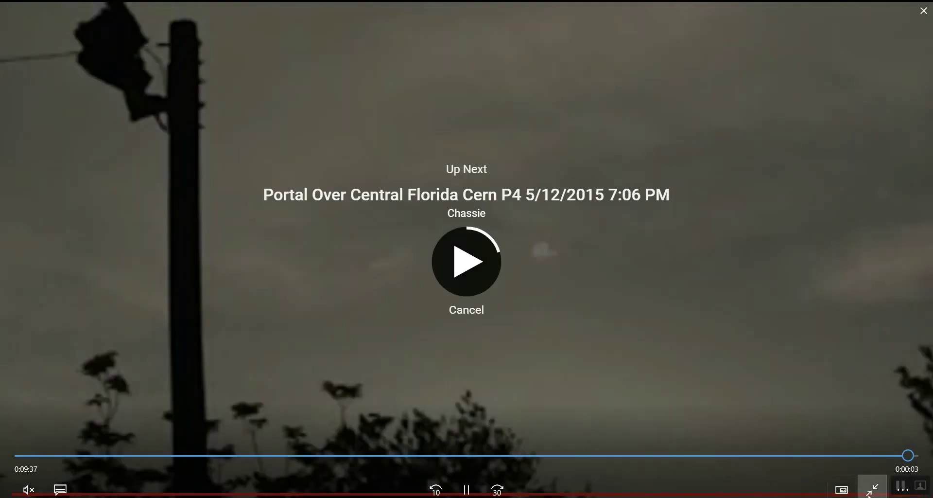
# Leave full screen, close the first sky still, then view and close 2017-06-19_19-18-22
pyautogui.click(871, 489)
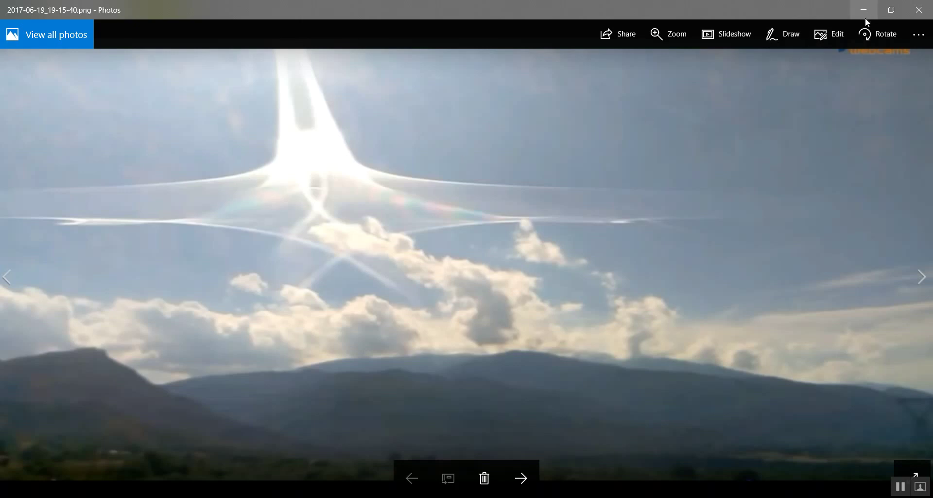
pyautogui.click(918, 10)
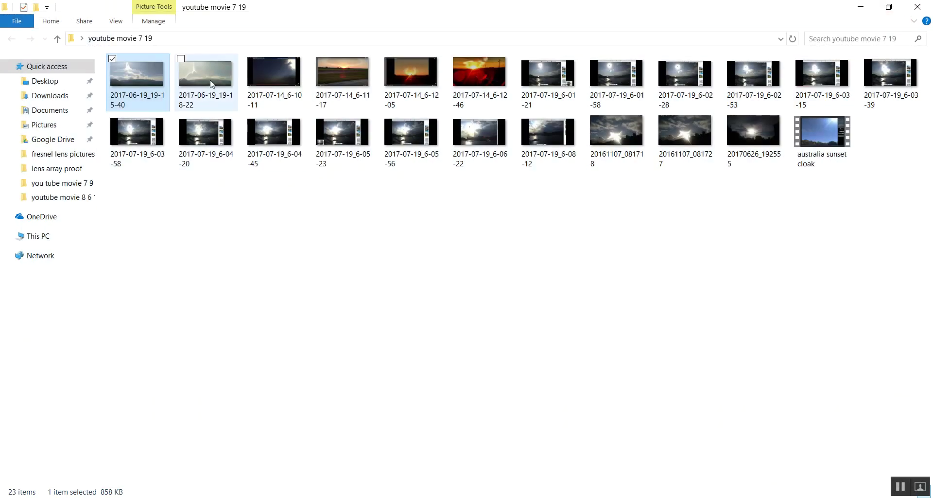
pyautogui.doubleClick(212, 75)
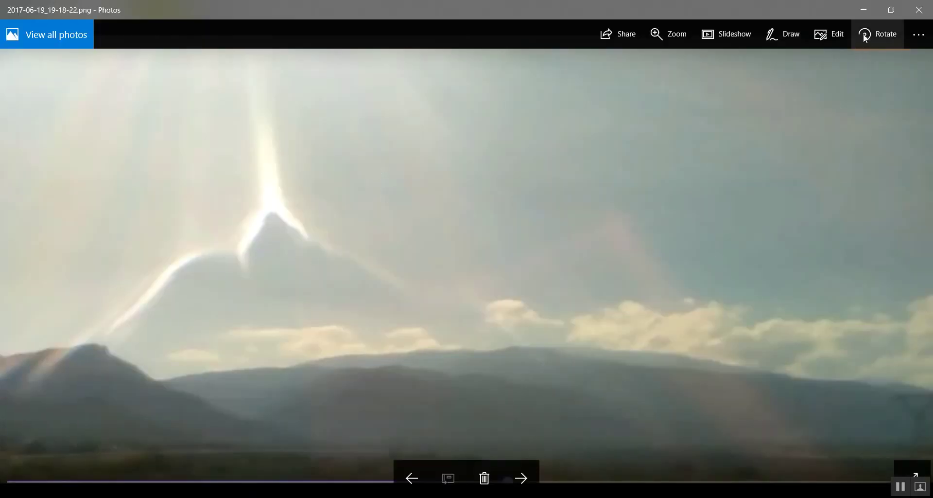
pyautogui.click(919, 9)
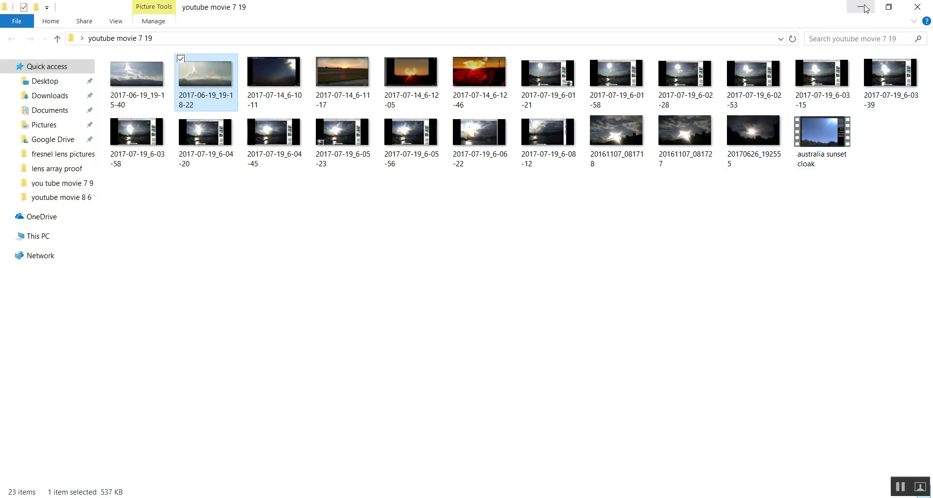
pyautogui.hotkey('alt', 'Tab')
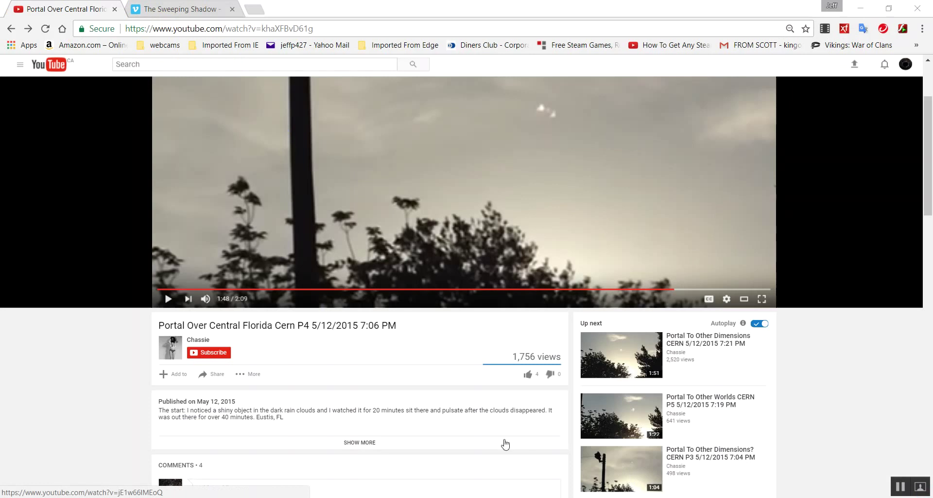